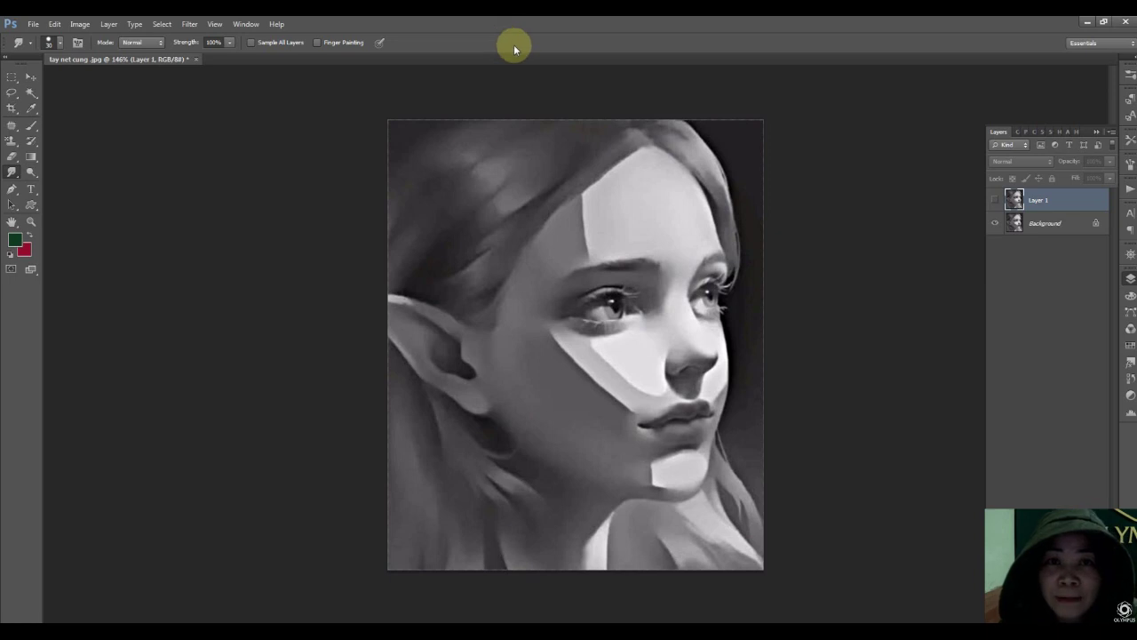
Show Layer 1, make a trial Smudge stroke on the cheek highlight, then undo it.
left_click(1048, 204)
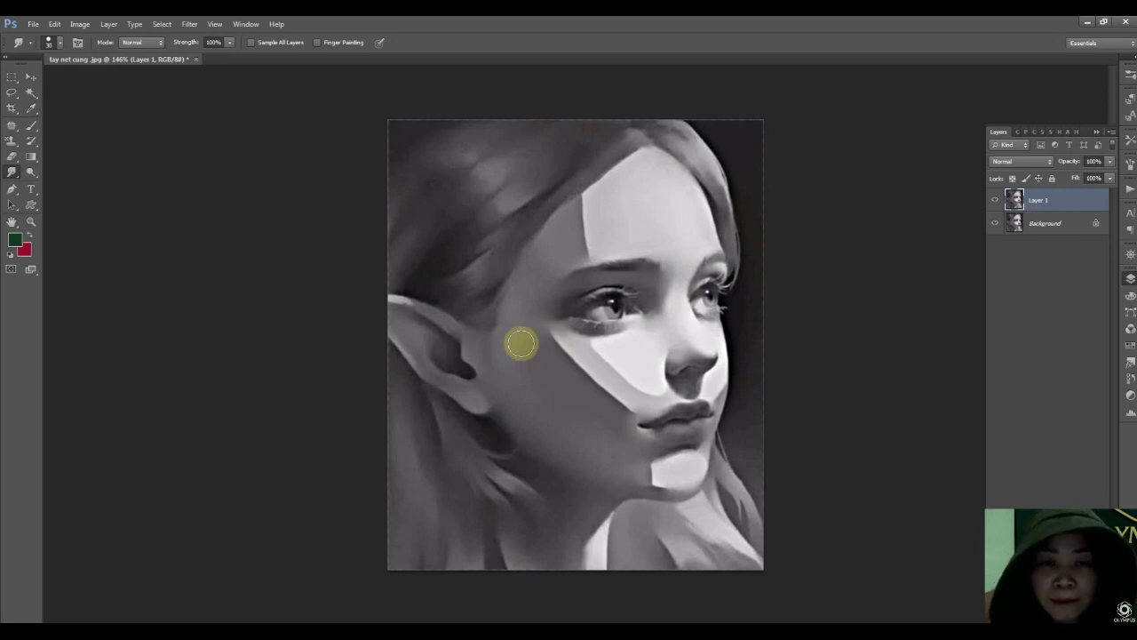
right_click(29, 178)
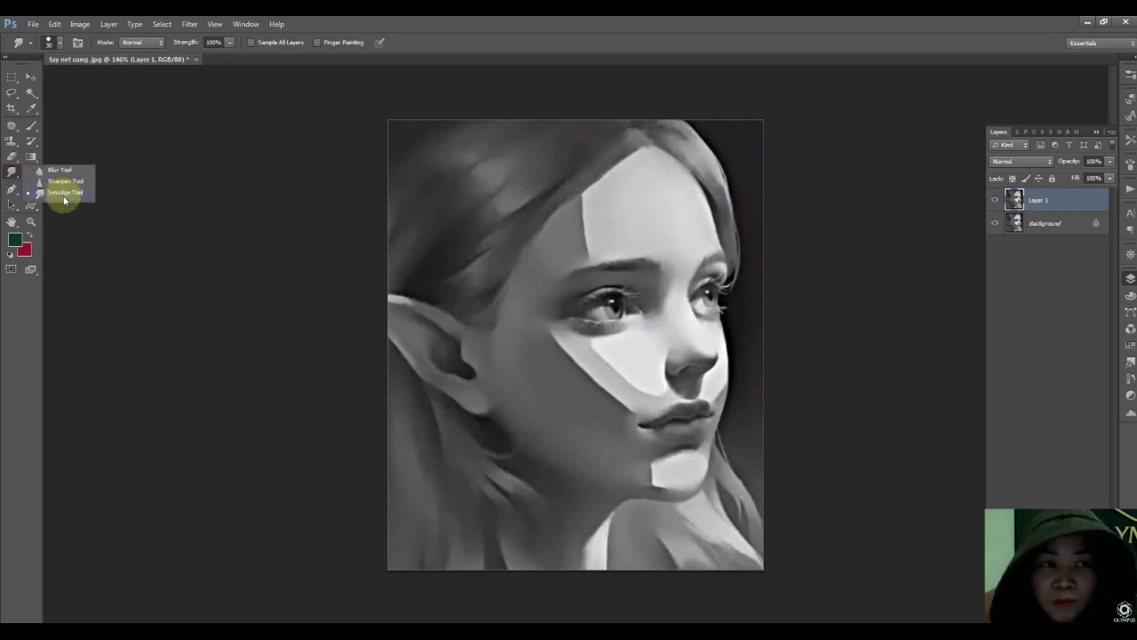
left_click(58, 195)
mouse_move(571, 339)
left_mouse_down()
mouse_move(569, 363)
mouse_move(600, 386)
left_mouse_up()
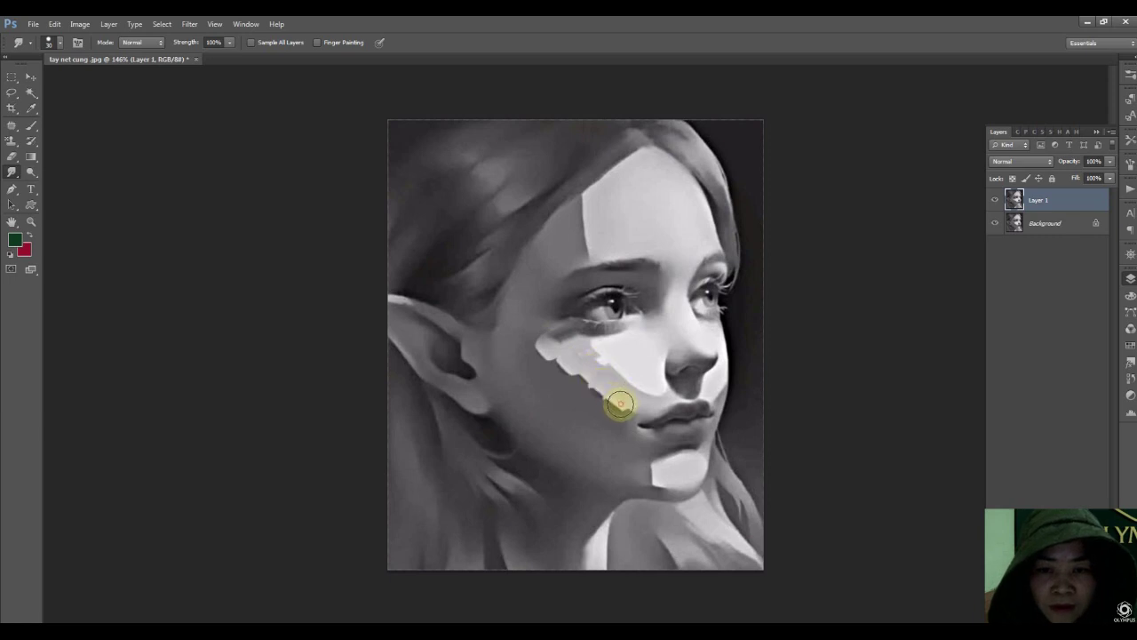
key("ctrl+z")
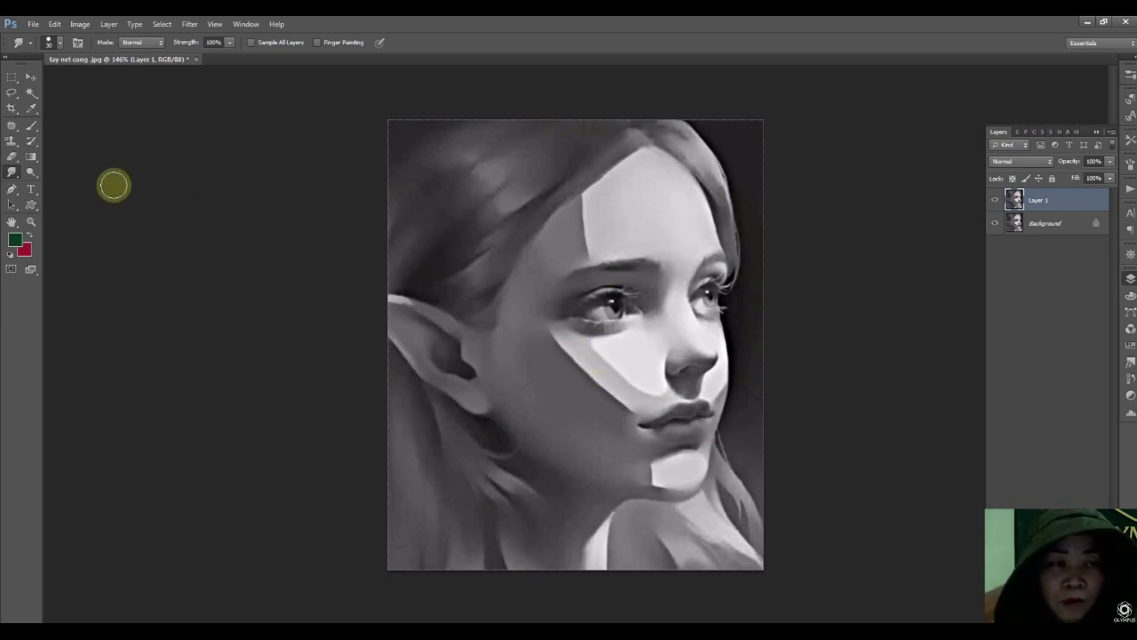
Lower the Smudge Tool strength to 20% and bring up the Brush settings panel.
left_click(229, 43)
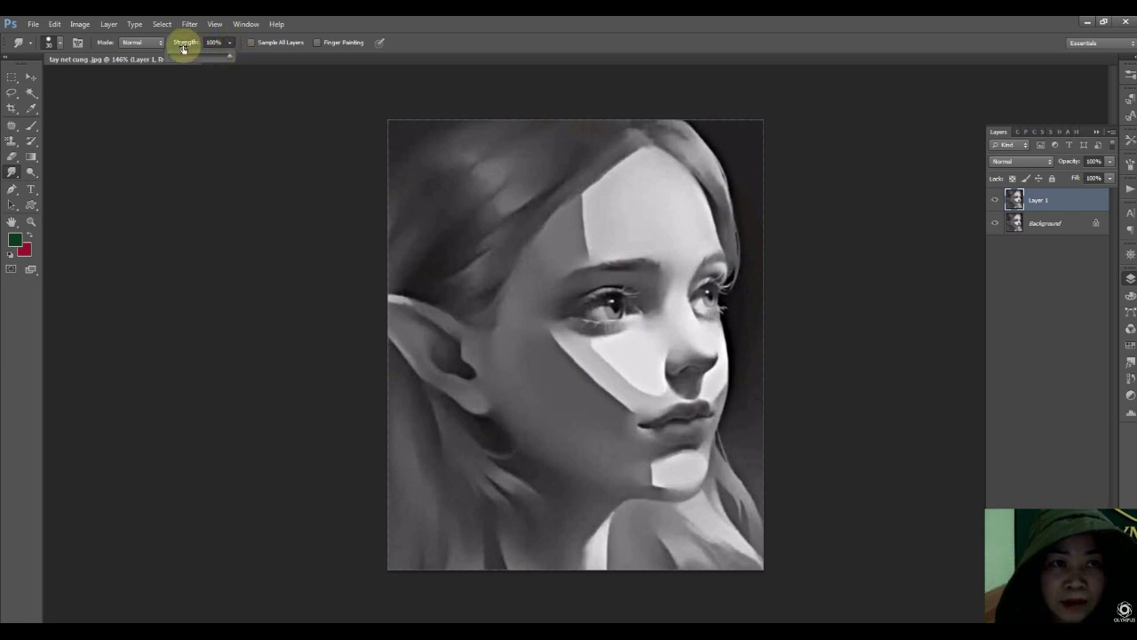
left_click(214, 42)
type("20")
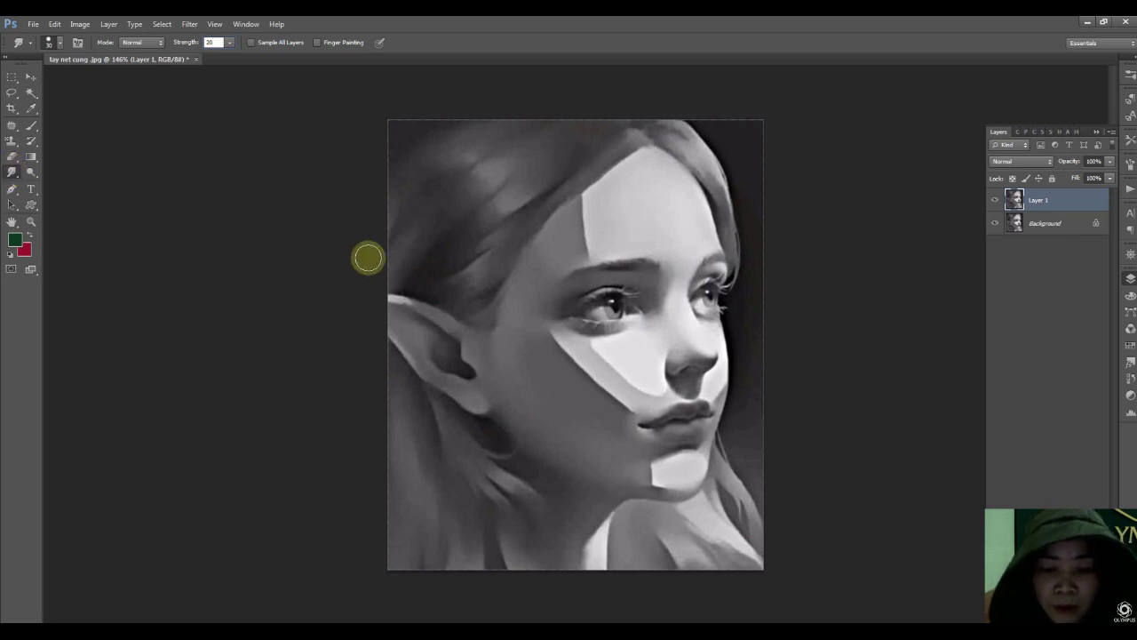
key("F5")
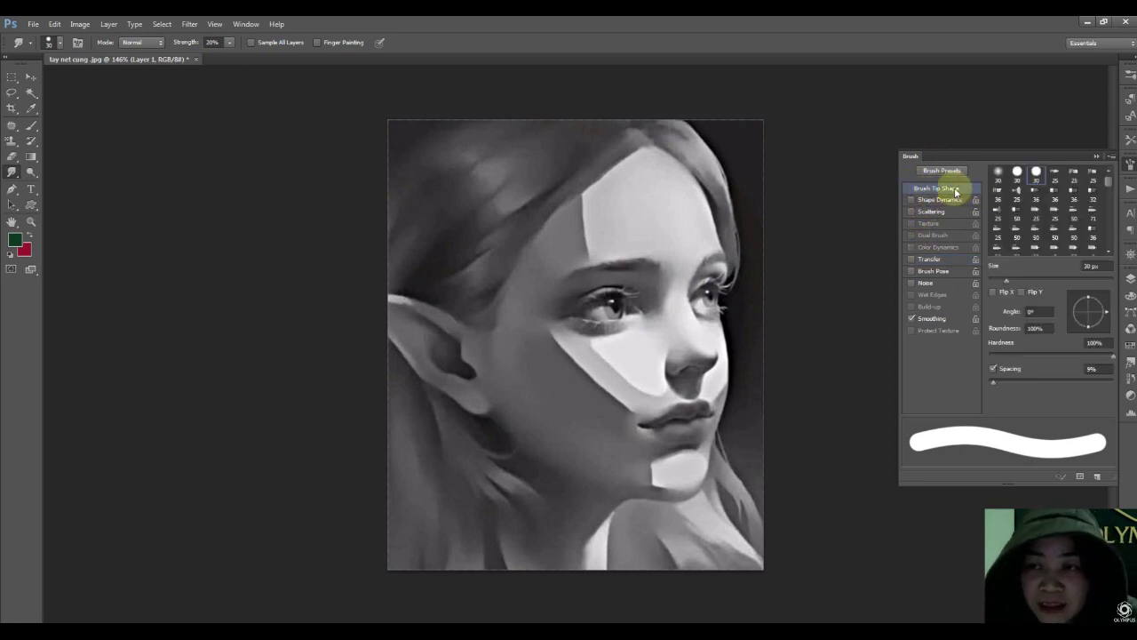
Give the smudge brush a soft round tip at size 50 and enable Scattering.
left_click(998, 173)
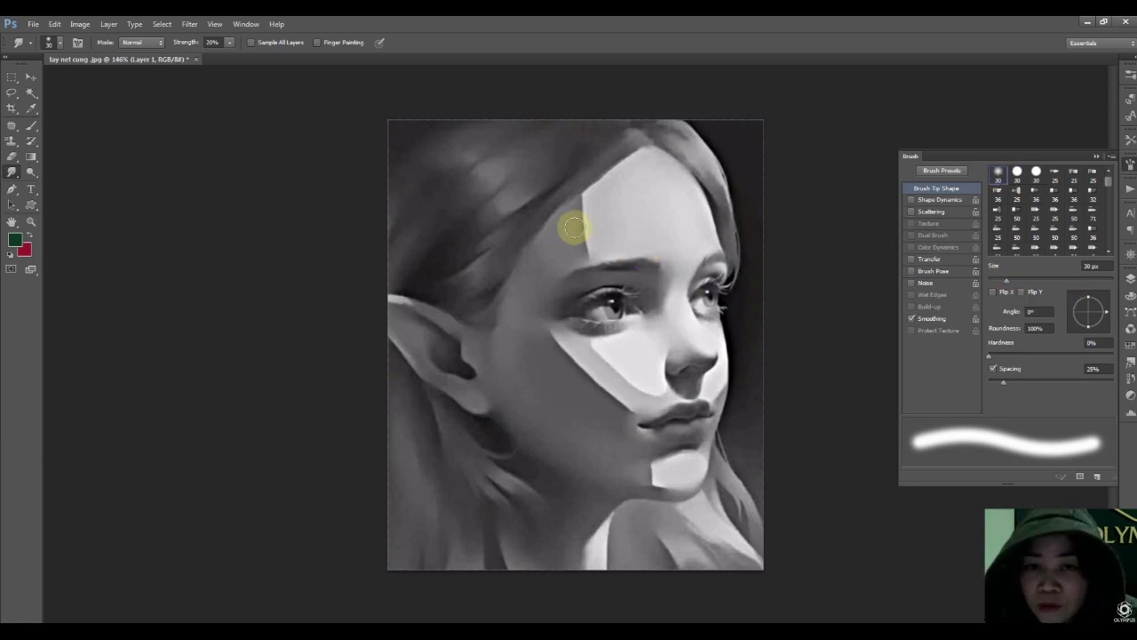
left_click(1095, 267)
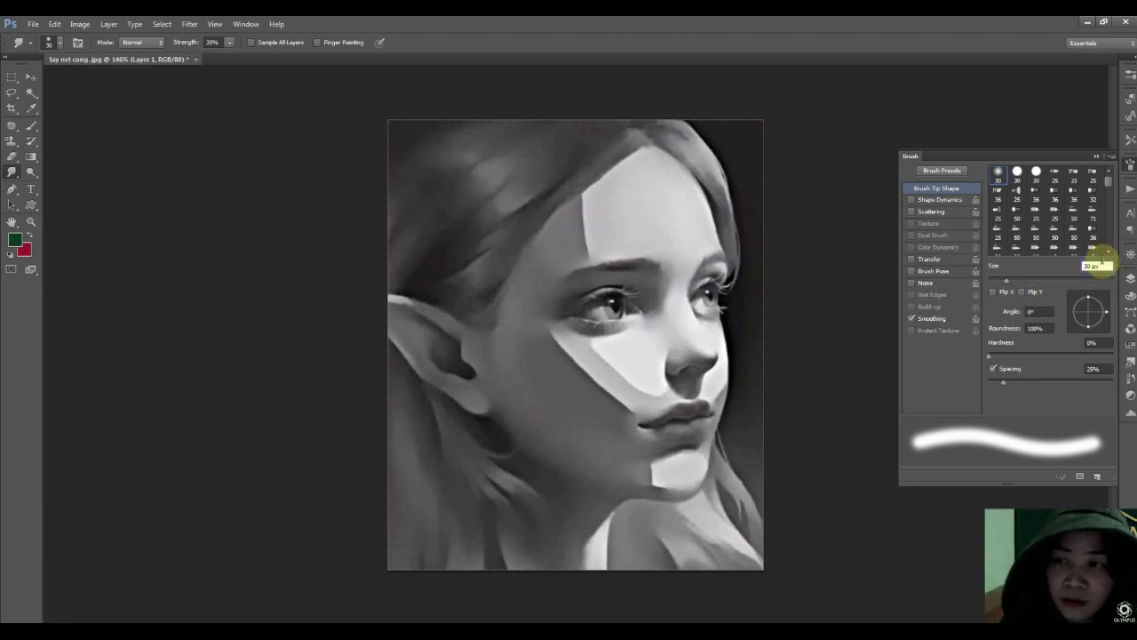
type("50")
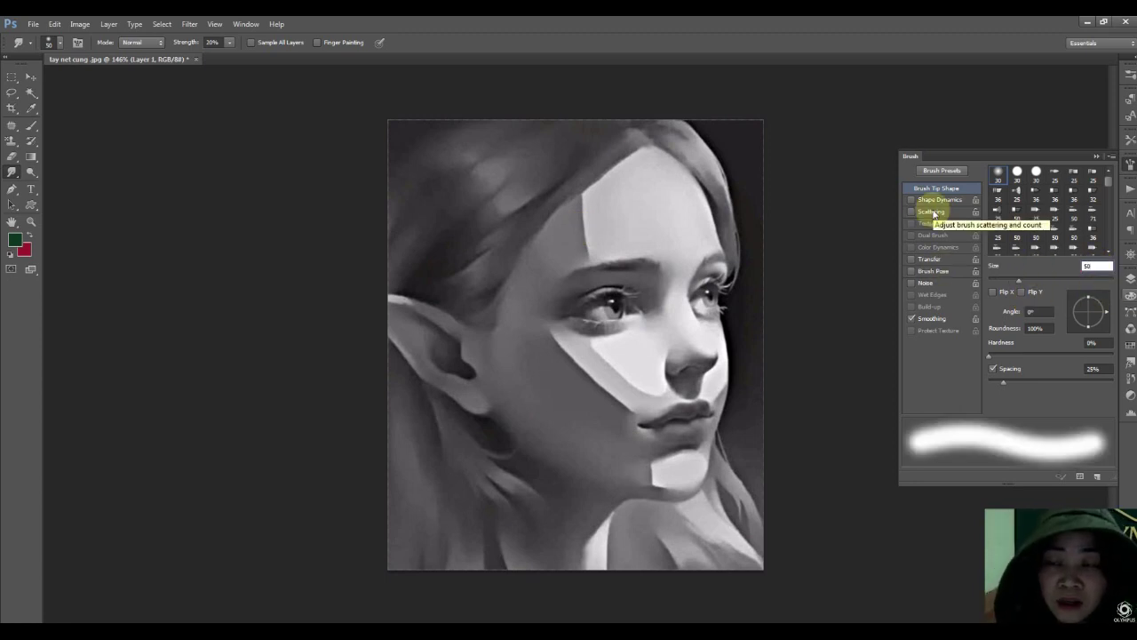
left_click(932, 214)
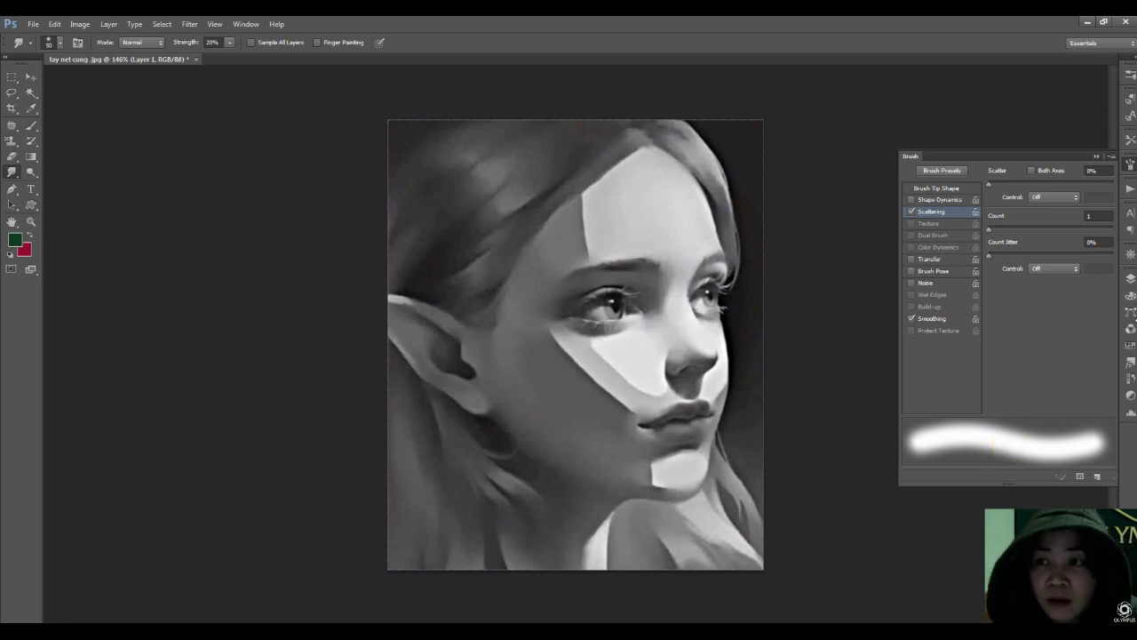
Scatter the brush dabs 60% with Both Axes checked and enable Transfer.
left_click(1043, 173)
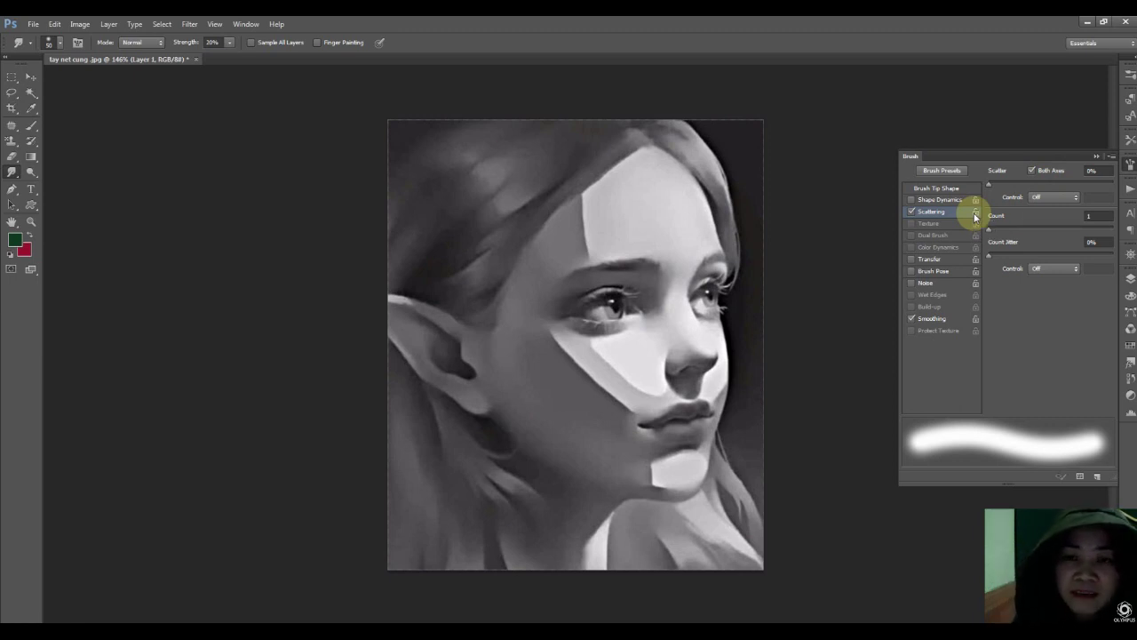
left_click(1098, 170)
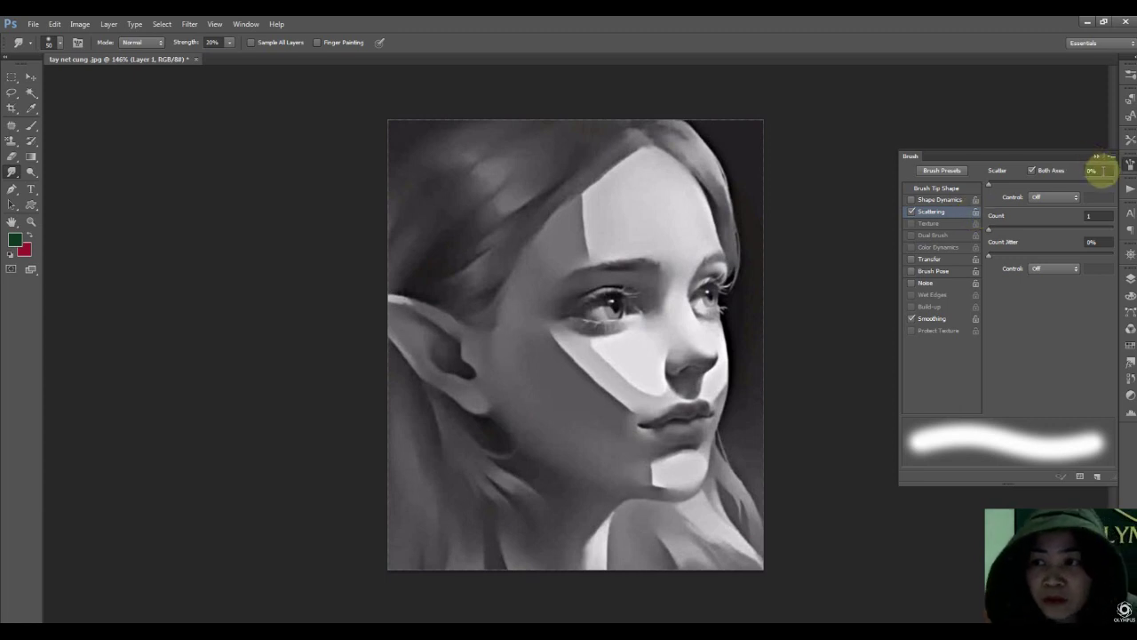
type("60")
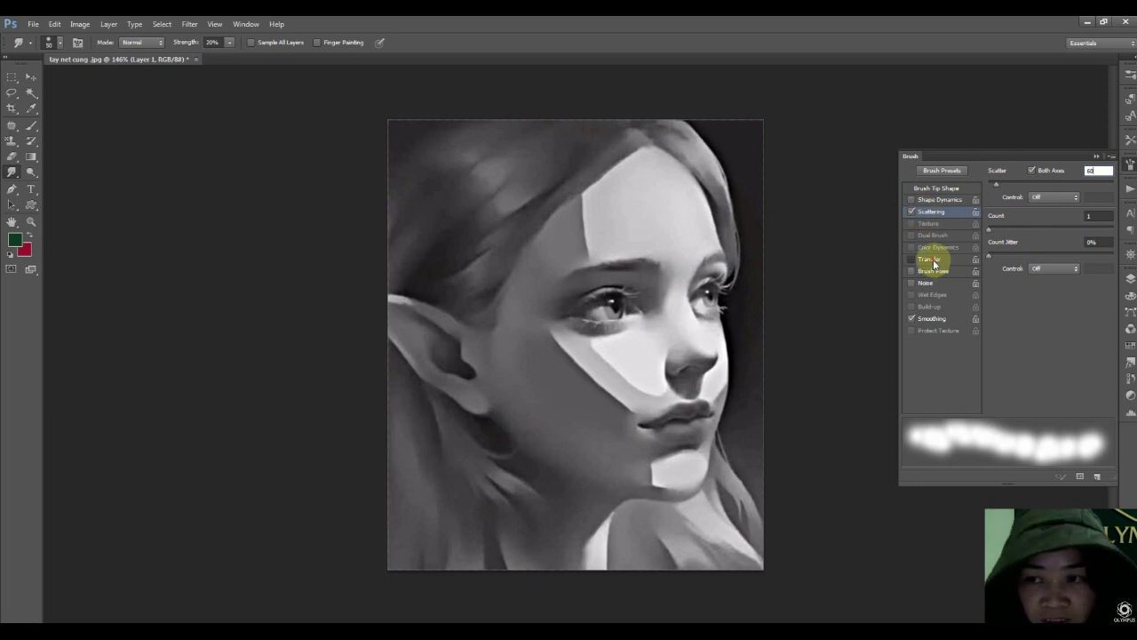
left_click(931, 259)
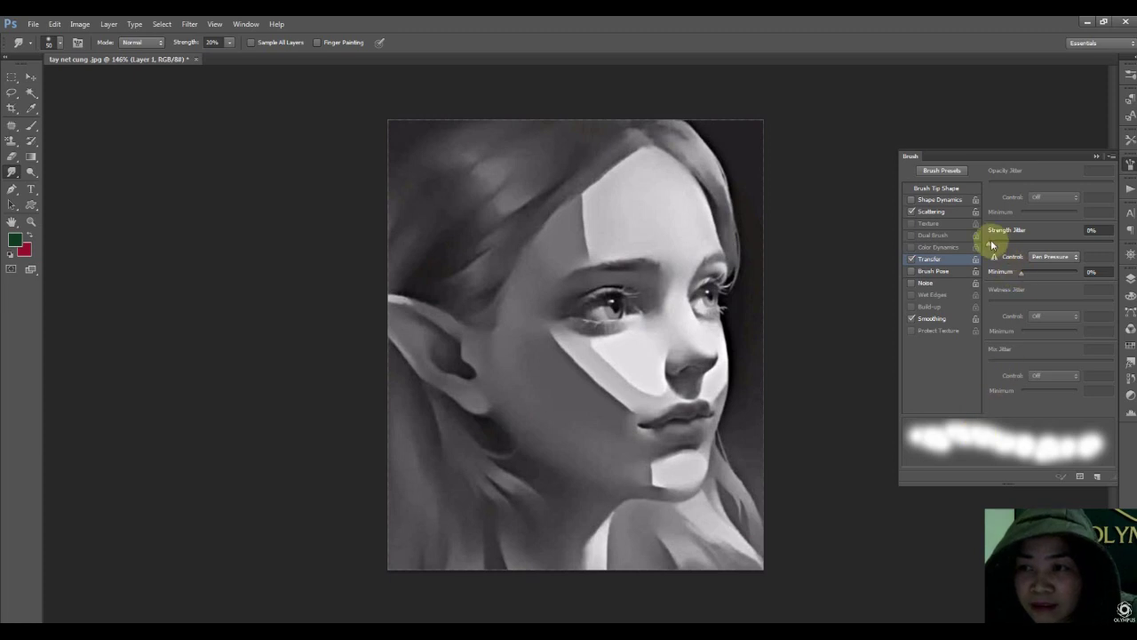
Set the smudge brush's Transfer strength jitter to 20%.
left_click_drag(988, 243, 1107, 249)
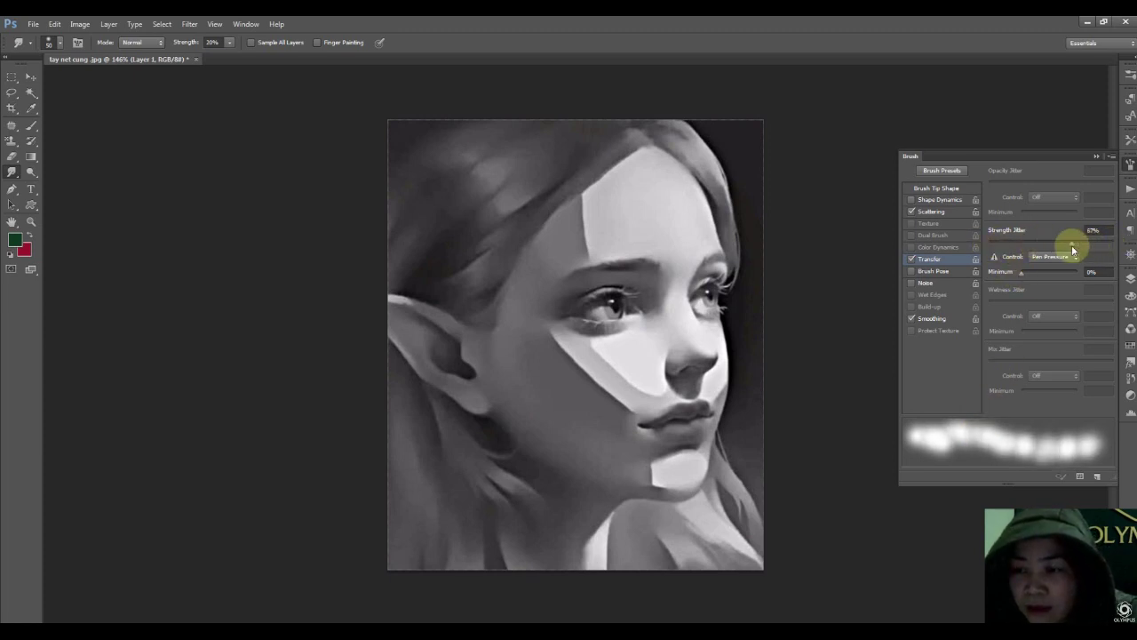
left_click_drag(1107, 249, 1102, 241)
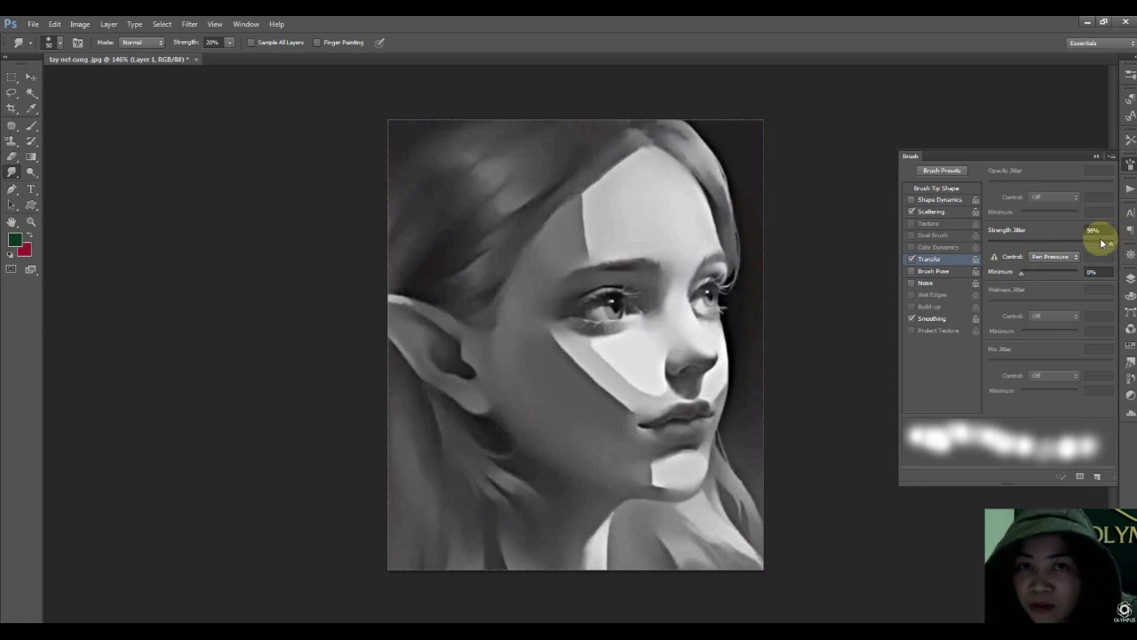
left_click(1098, 231)
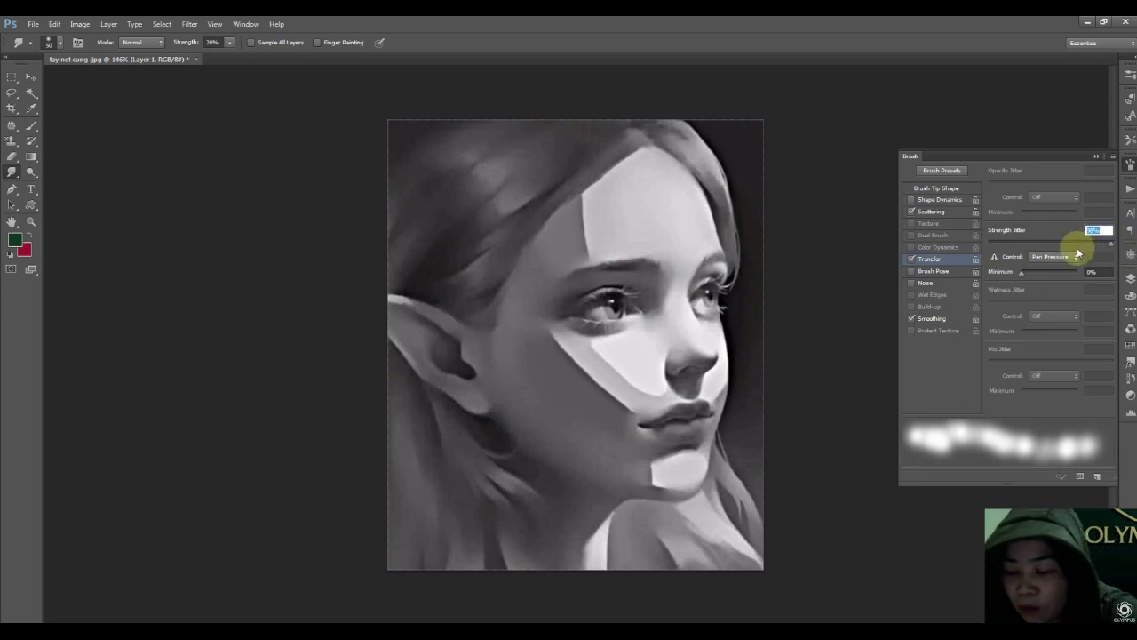
type("20")
left_click(933, 212)
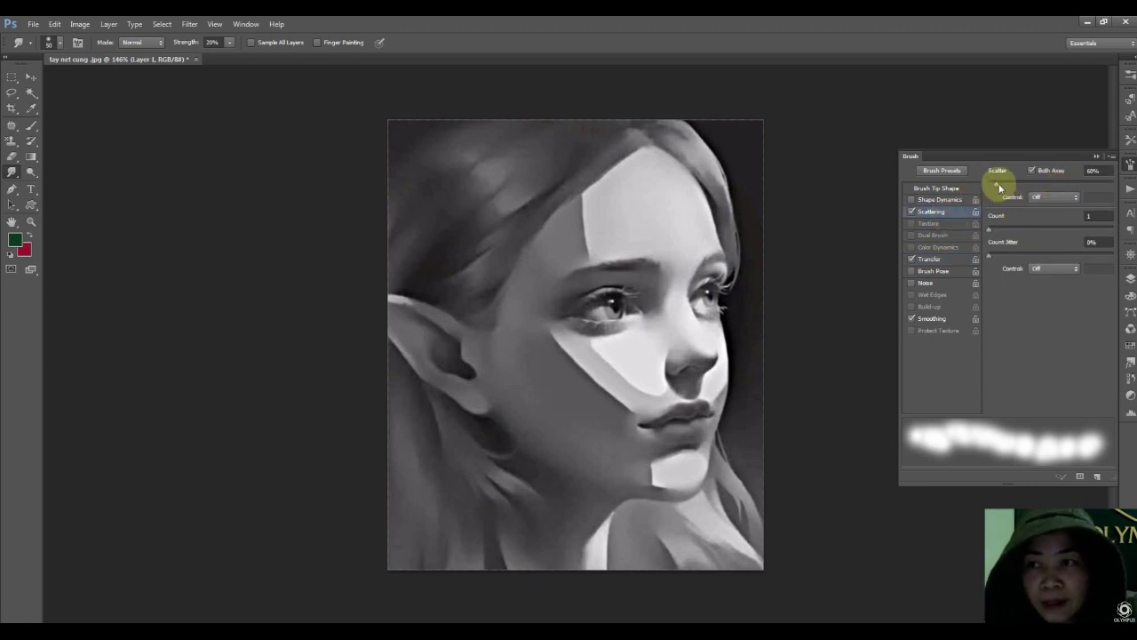
Preview much higher and zero scatter, then settle Scatter back at 60%.
left_click_drag(996, 183, 1093, 194)
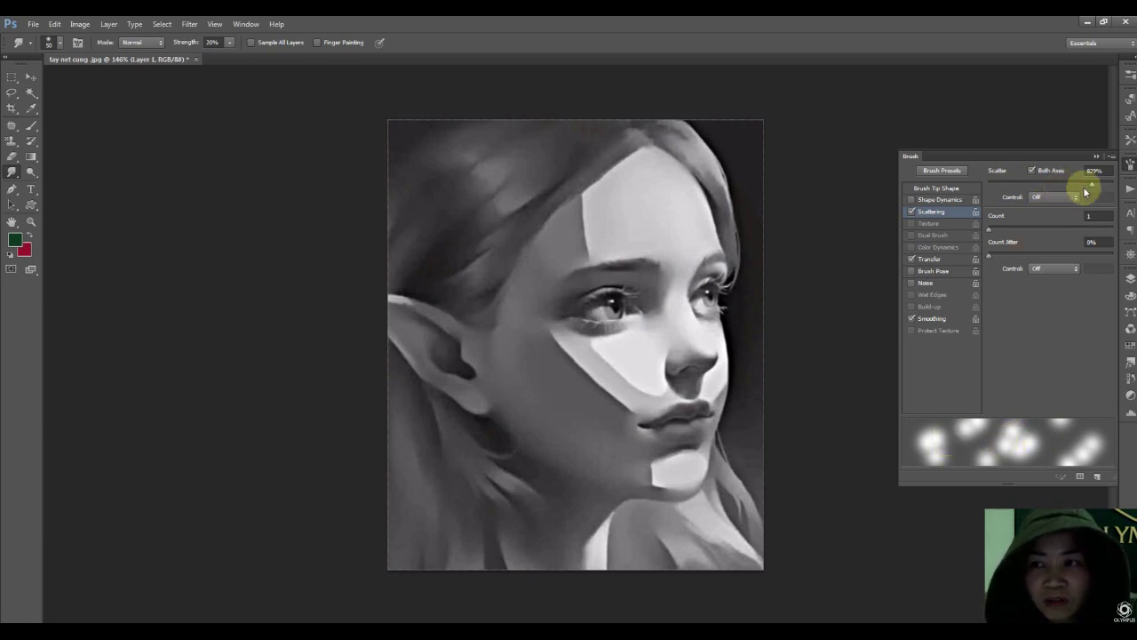
left_click_drag(1093, 184, 988, 184)
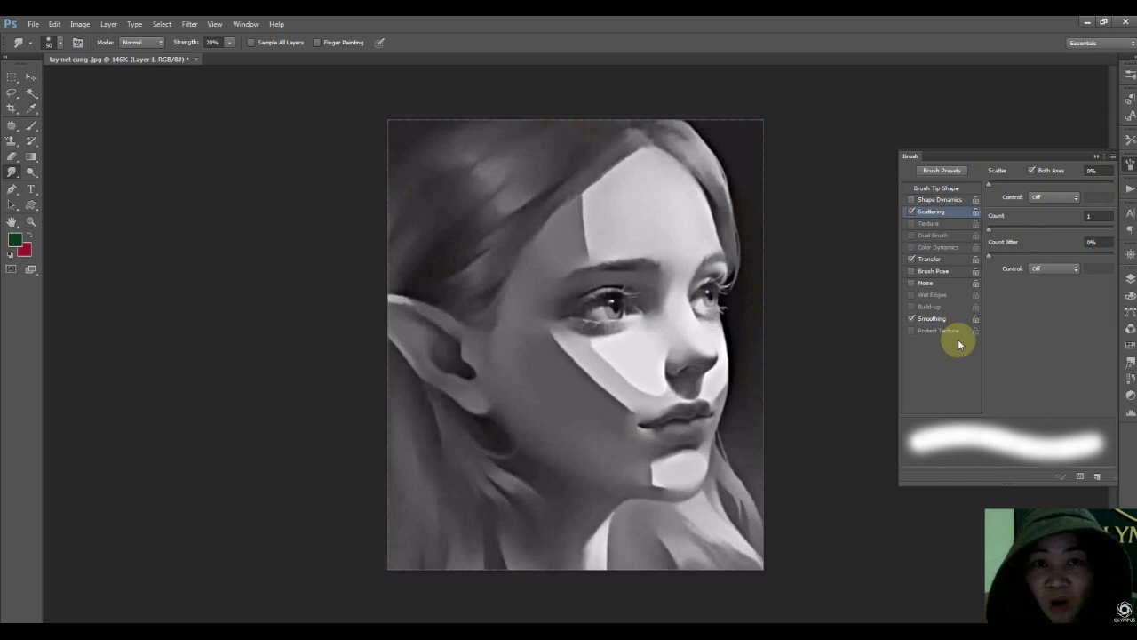
left_click(1099, 170)
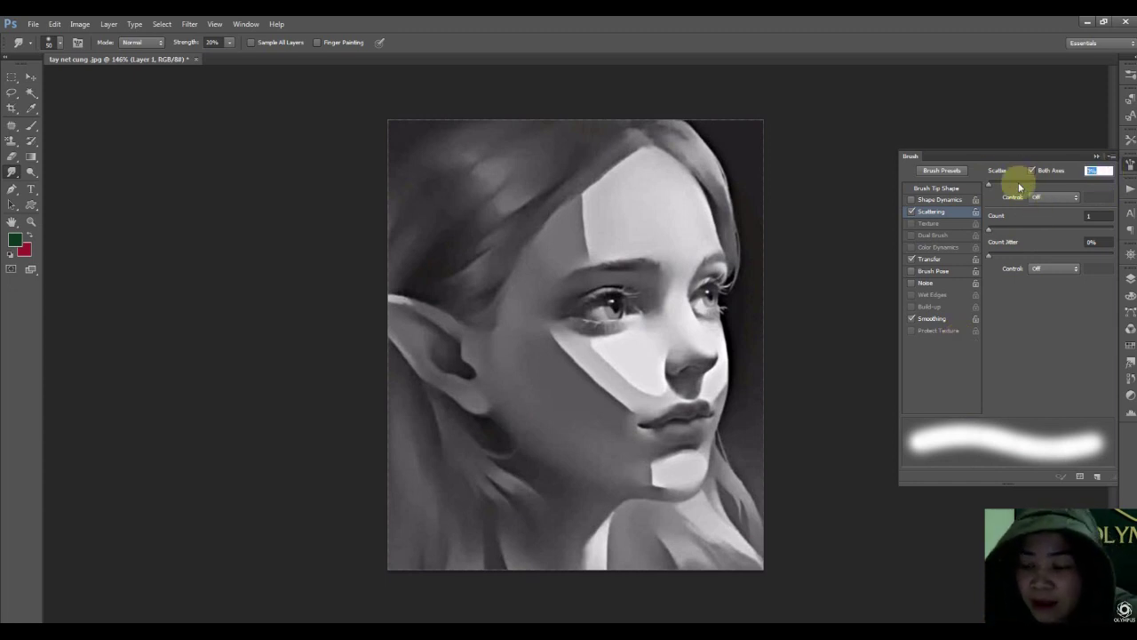
type("60")
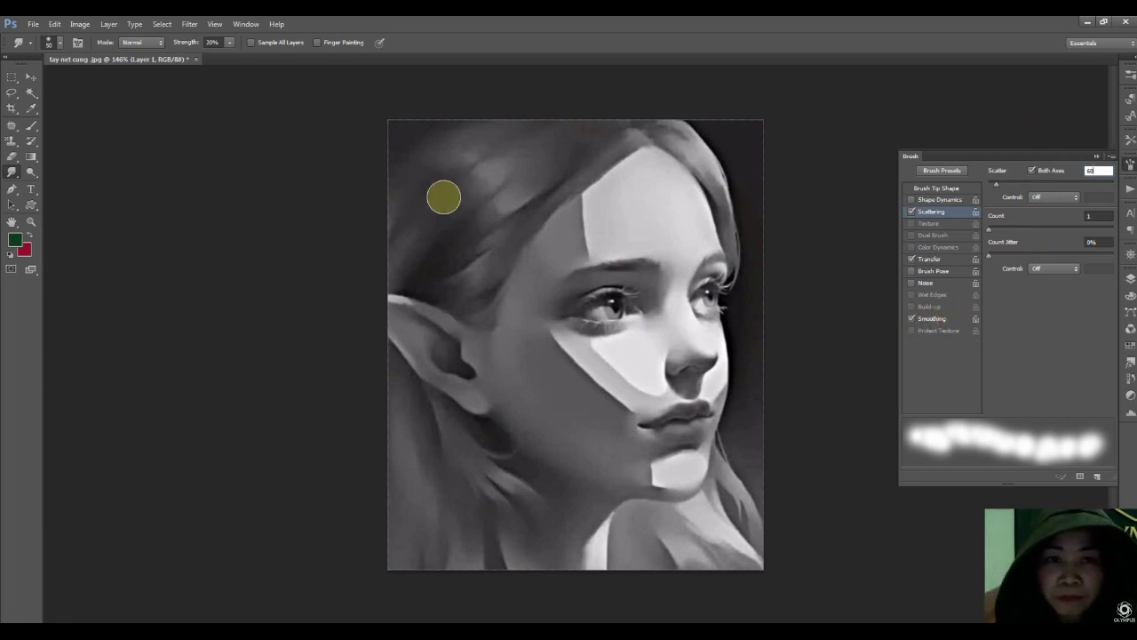
left_click(1098, 157)
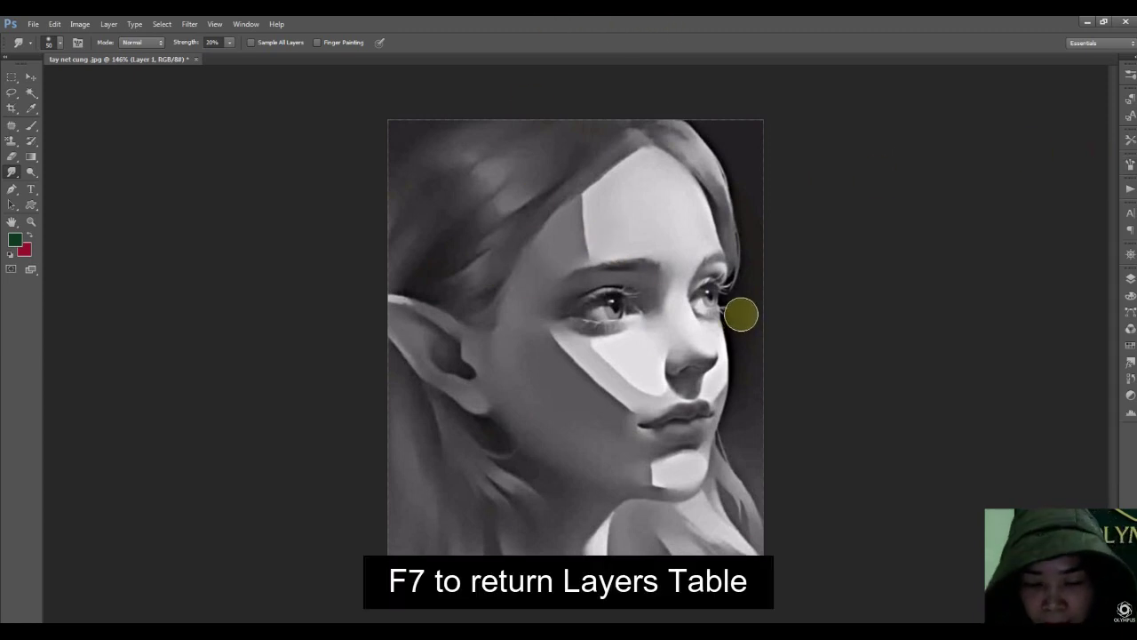
Zoom in and smudge the forehead patch edge and cheek streak into soft gradients.
key("F7")
scroll(597, 204, "up", 3)
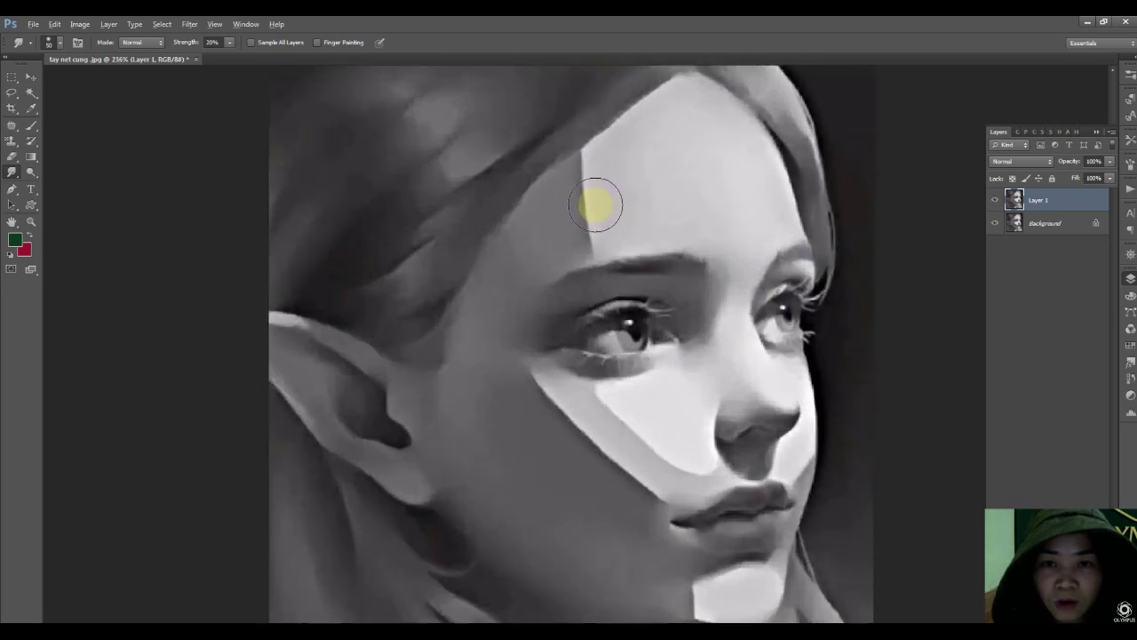
left_click_drag(584, 189, 589, 228)
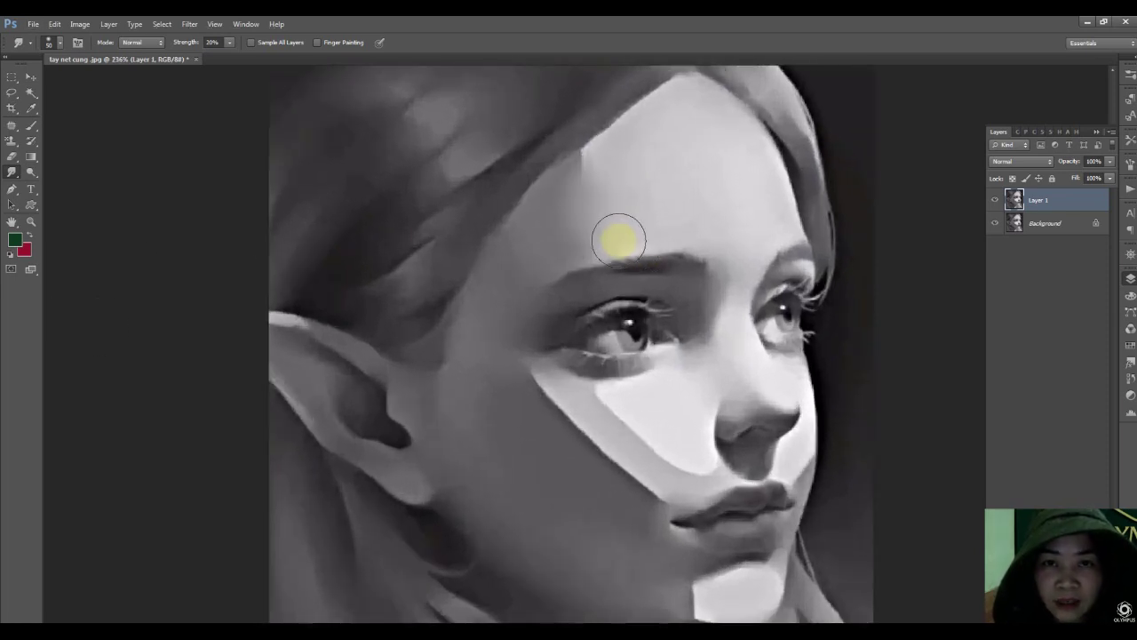
left_click_drag(599, 170, 589, 236)
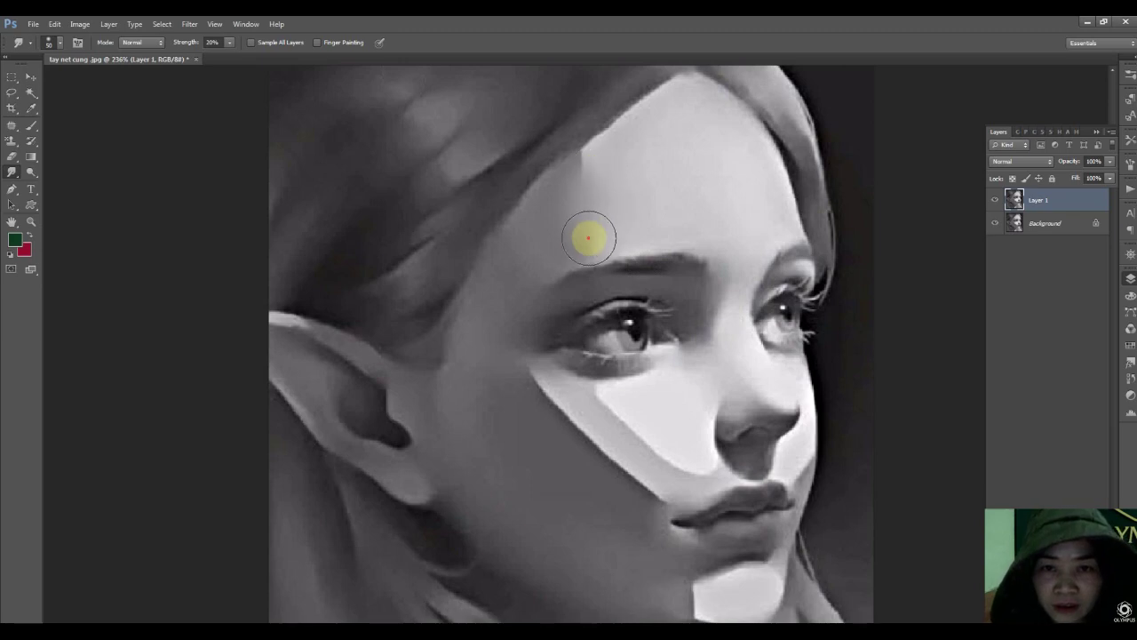
mouse_move(554, 412)
left_mouse_down()
mouse_move(650, 483)
mouse_move(627, 439)
mouse_move(693, 465)
mouse_move(759, 551)
left_mouse_up()
Shrink the smudge brush to 26 px for finer blending.
scroll(690, 507, "down", 3)
scroll(761, 538, "up", 2)
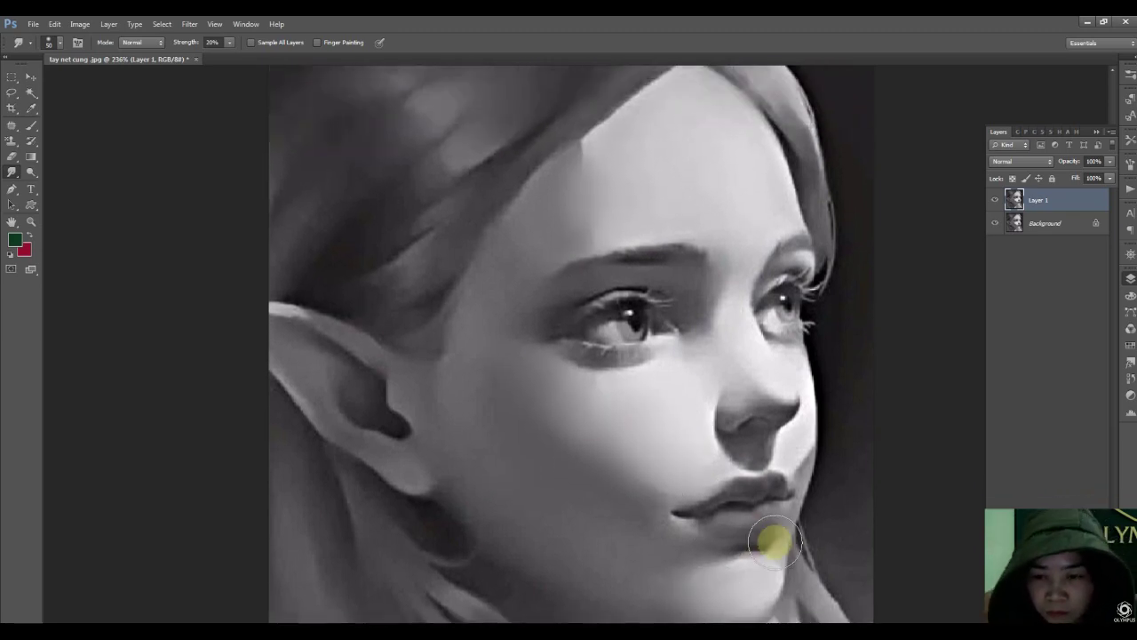
scroll(820, 437, "down", 1)
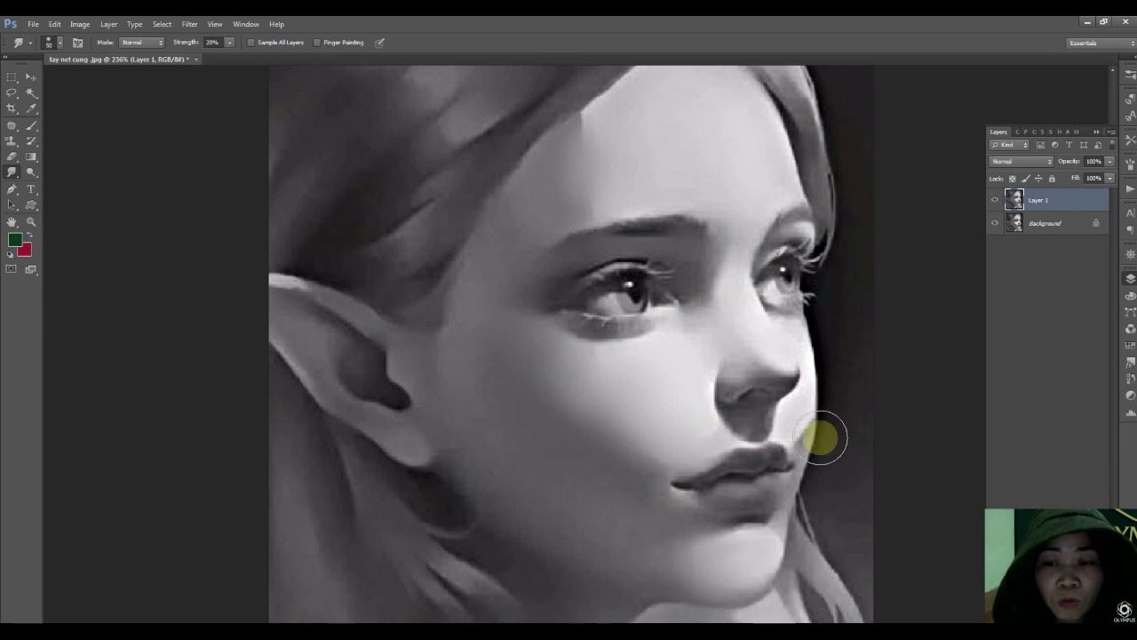
right_click(597, 377)
left_click_drag(635, 392, 626, 405)
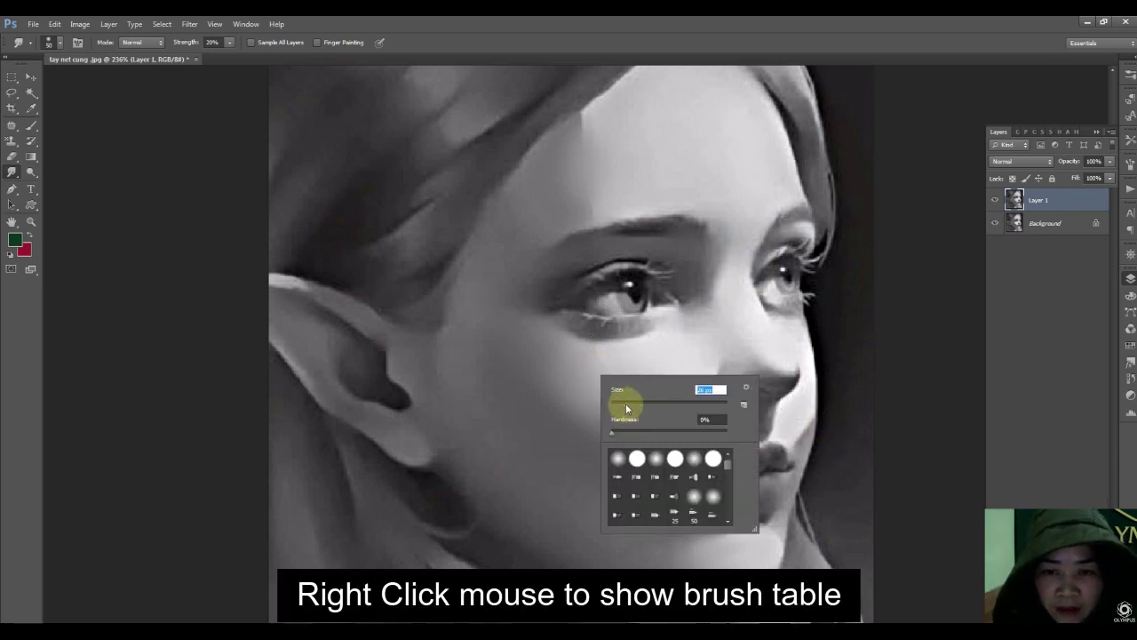
left_click(785, 25)
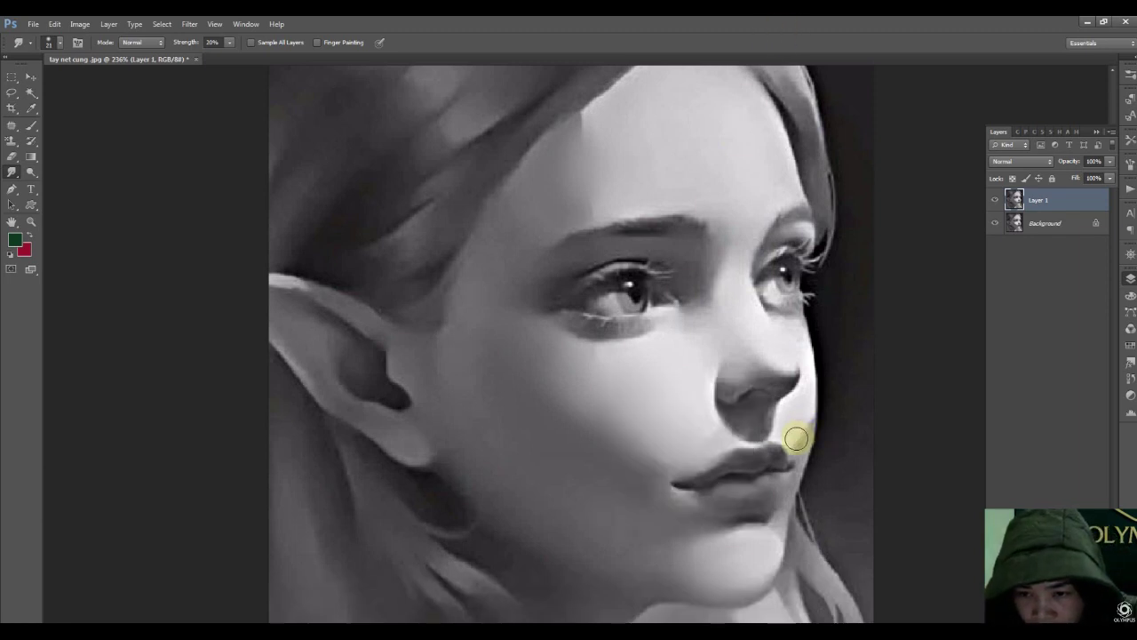
scroll(794, 437, "down", 3)
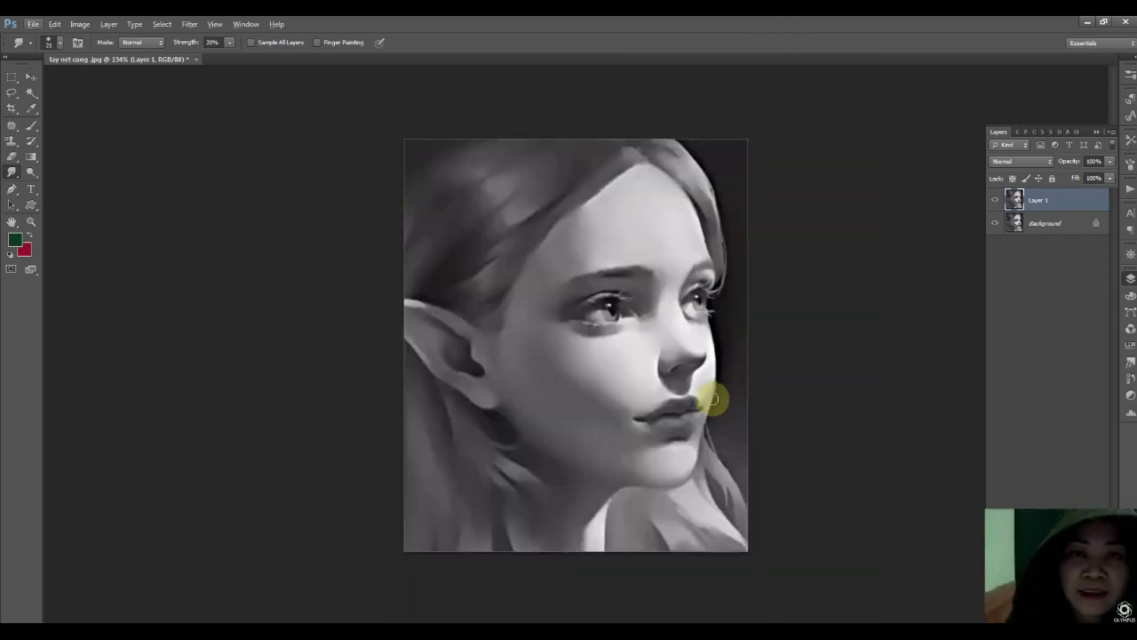